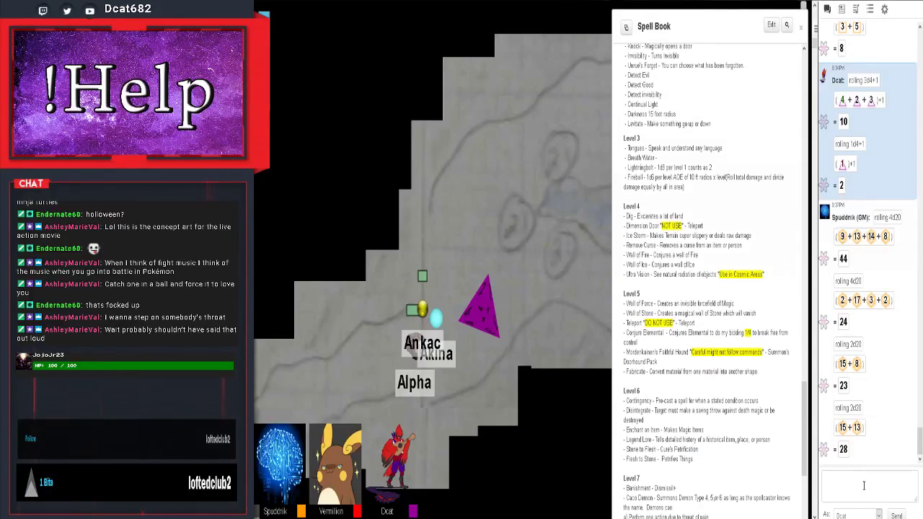
type("/rol")
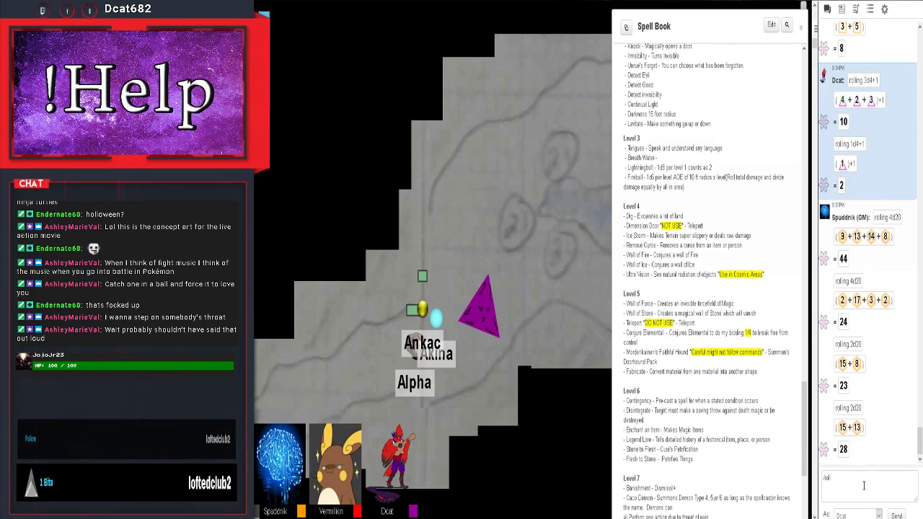
type(" 6d8+")
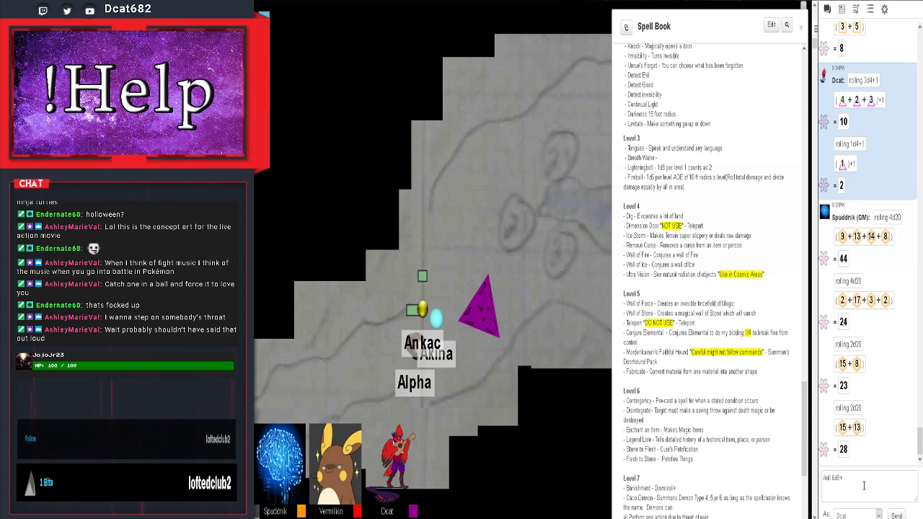
scroll(712, 368, "down", 2)
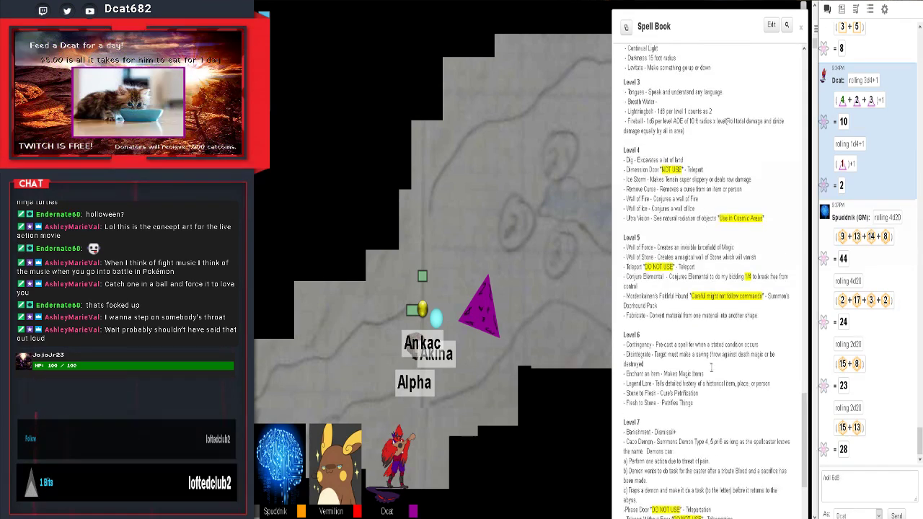
scroll(711, 368, "up", 5)
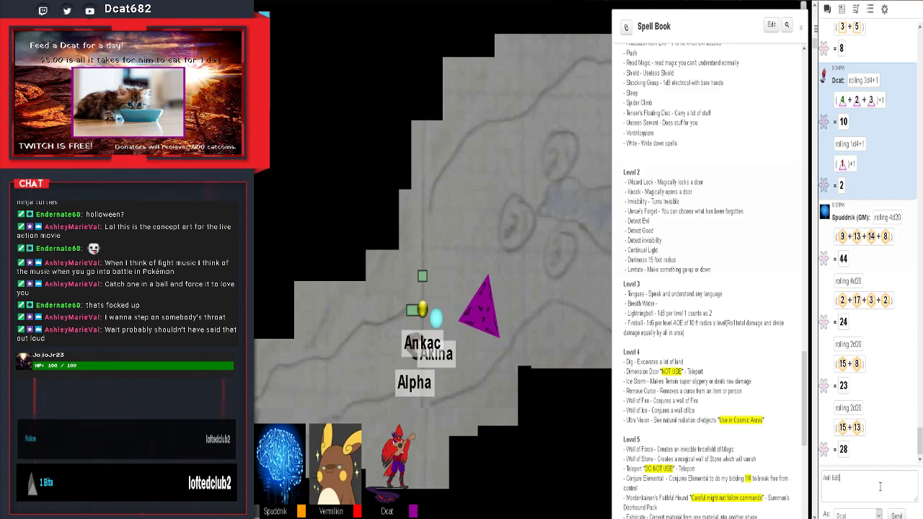
Send the /roll 6d8 damage roll, posting a total of 25 in chat
key("Return")
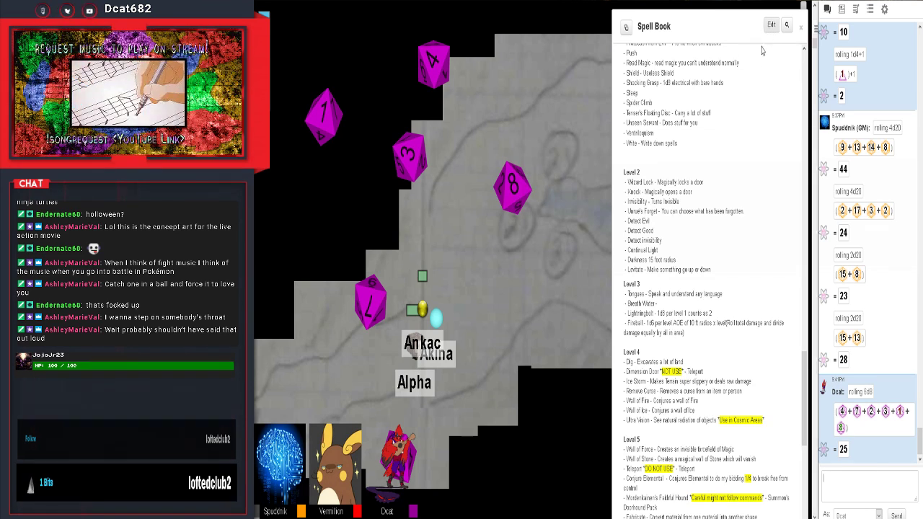
Edit the Spell Book handout's Description & Notes so memorized spells lead, and save
left_click(771, 24)
scroll(525, 355, "down", 2)
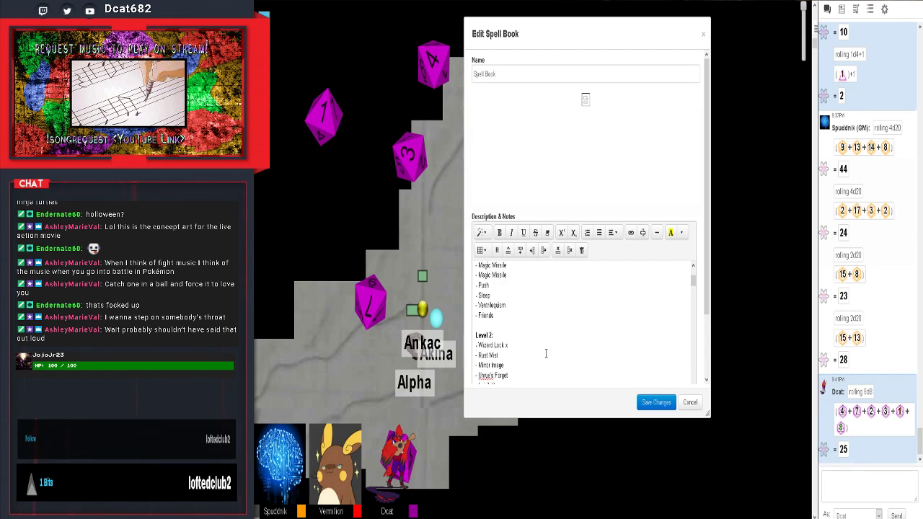
scroll(546, 354, "down", 2)
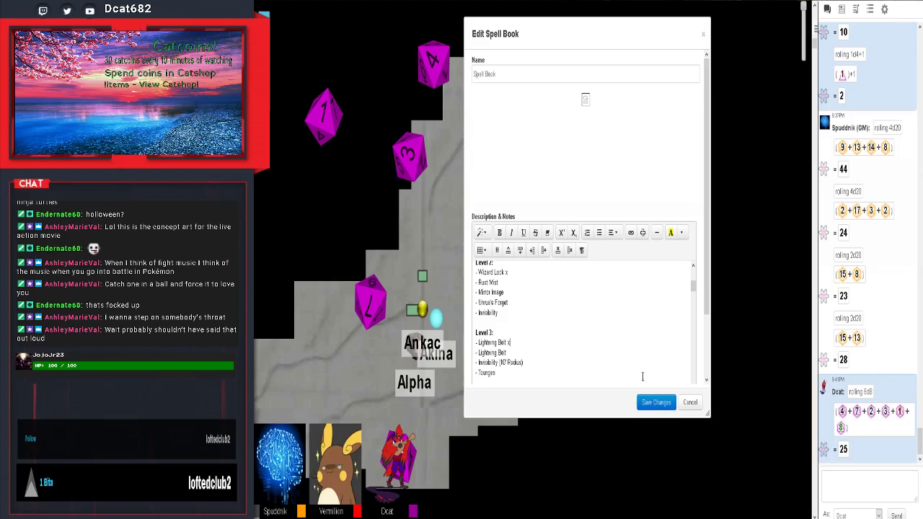
left_click(653, 408)
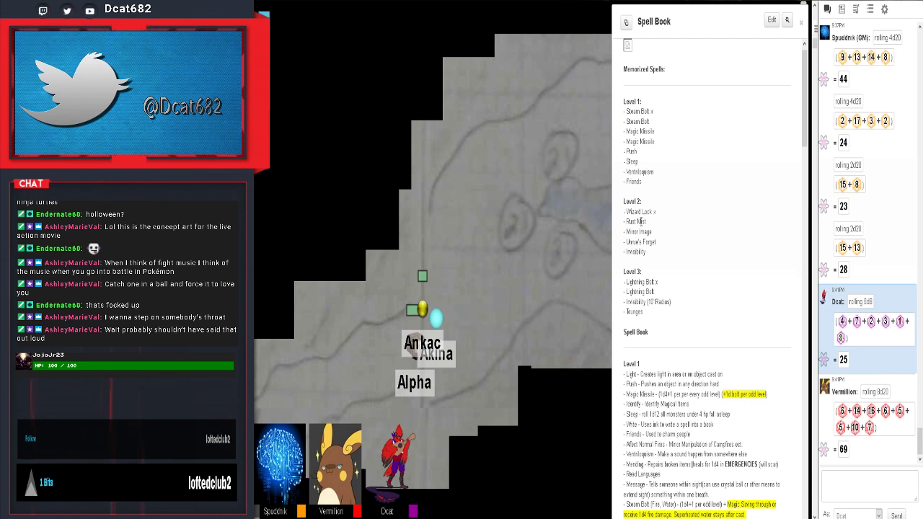
scroll(715, 222, "down", 2)
scroll(716, 222, "down", 2)
scroll(716, 222, "down", 1)
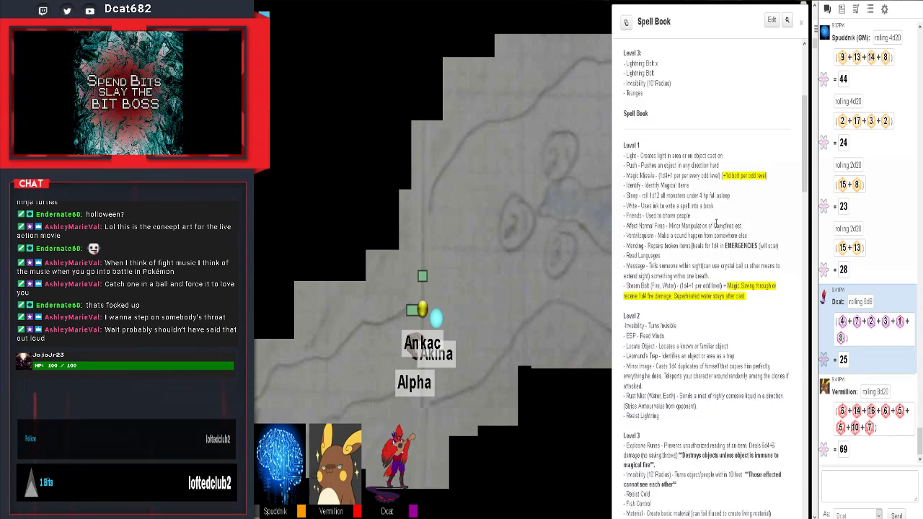
scroll(716, 225, "down", 1)
scroll(717, 230, "down", 2)
scroll(718, 238, "down", 1)
scroll(720, 248, "down", 1)
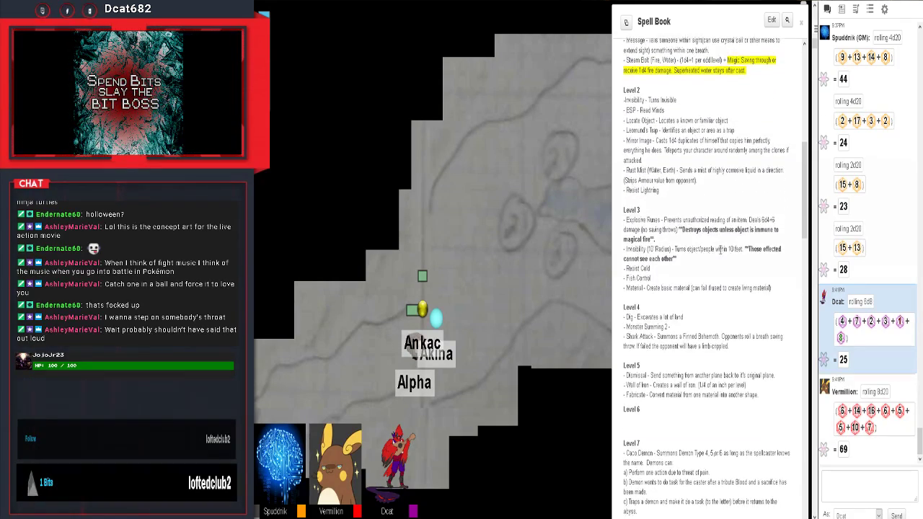
scroll(723, 263, "down", 2)
scroll(725, 281, "down", 1)
scroll(725, 281, "down", 2)
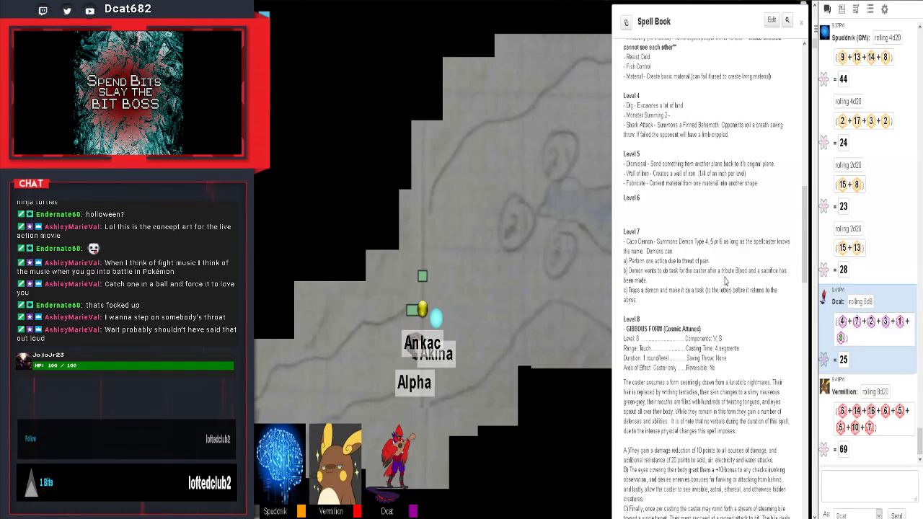
scroll(725, 282, "down", 1)
scroll(725, 281, "down", 2)
scroll(725, 283, "down", 2)
scroll(725, 282, "down", 1)
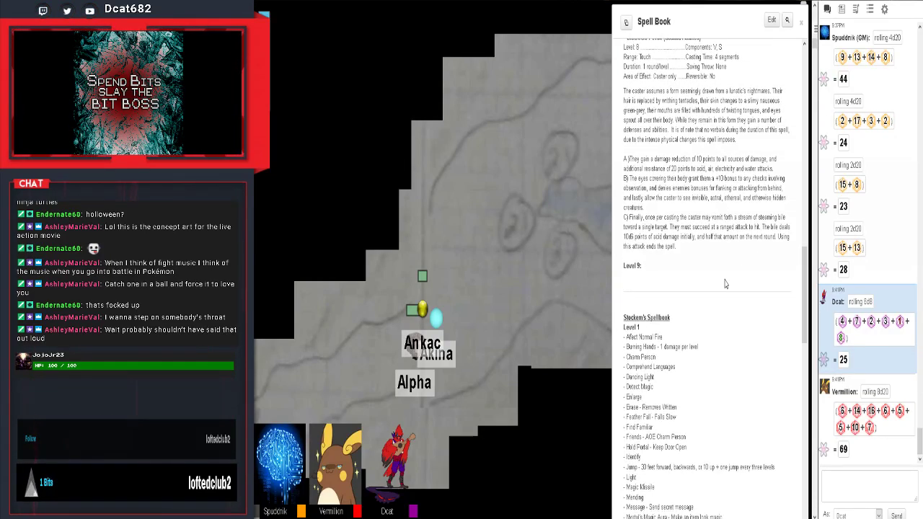
scroll(725, 282, "up", 10)
scroll(727, 283, "up", 10)
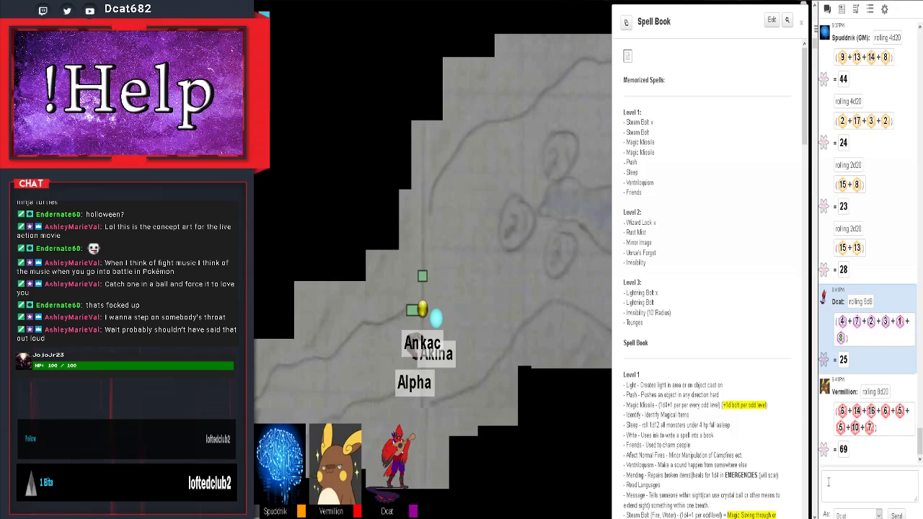
Put the cursor in the chat box to start the /roll 3d4+1 command
left_click(874, 479)
type("/roll 1d")
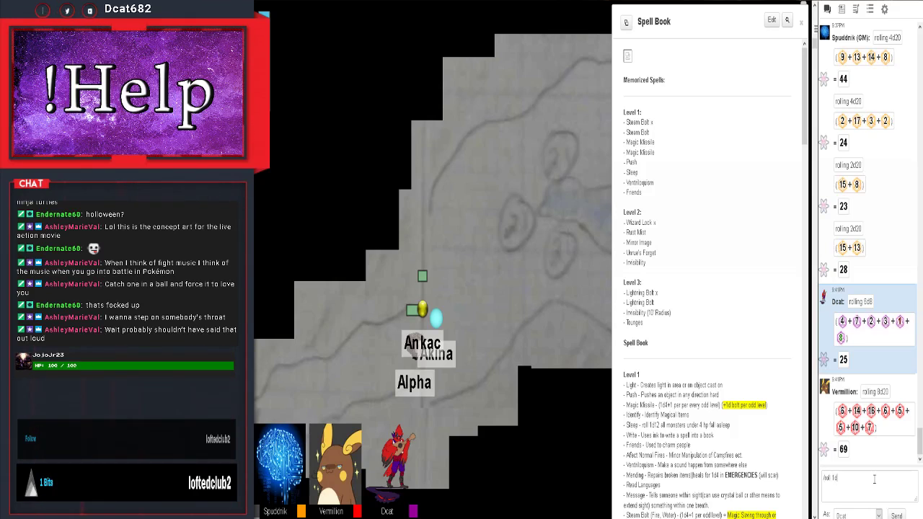
type("4+1")
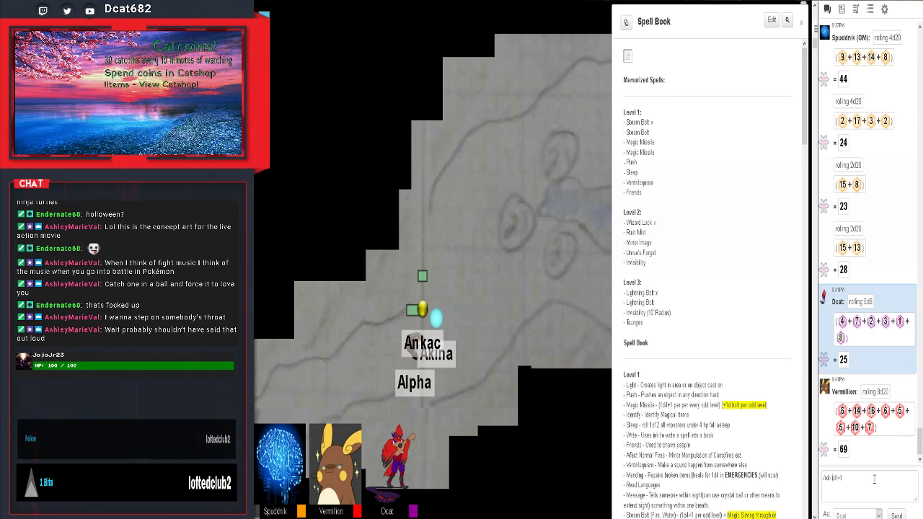
key("BackSpace")
type("3")
scroll(719, 356, "down", 2)
scroll(718, 356, "down", 2)
scroll(718, 408, "down", 2)
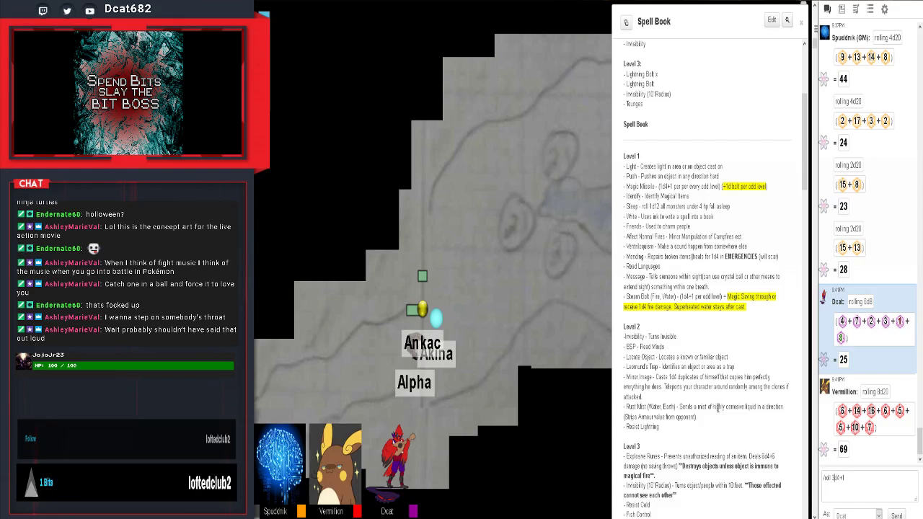
scroll(718, 408, "down", 1)
scroll(718, 409, "down", 2)
scroll(717, 411, "down", 1)
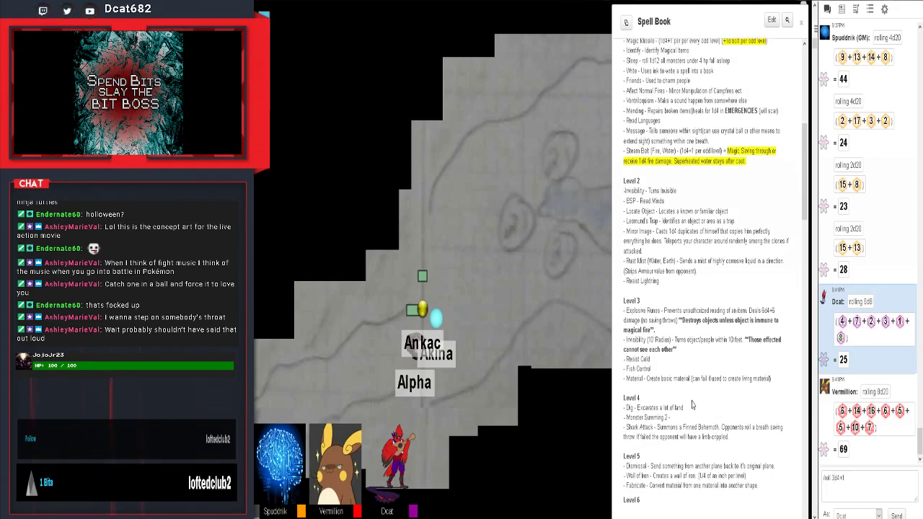
scroll(689, 393, "up", 1)
scroll(687, 387, "up", 1)
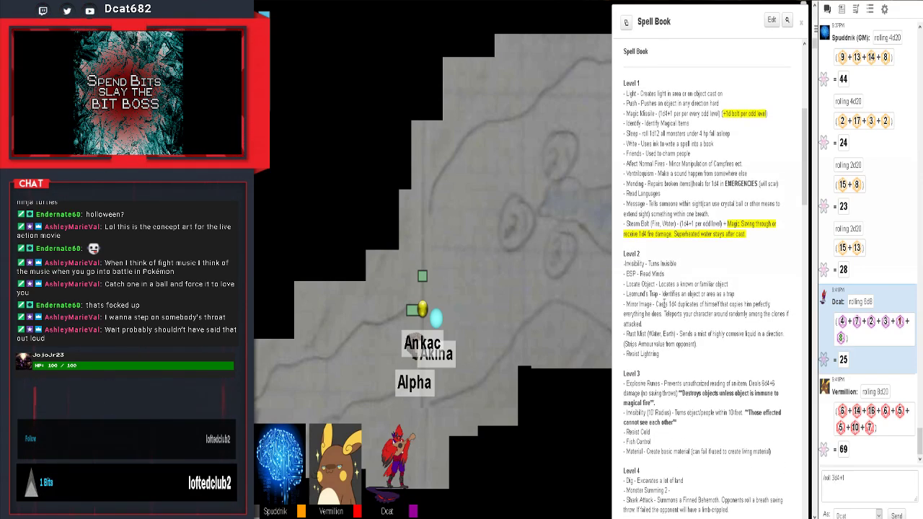
Select the whole unsent chat roll so /roll 6d8+1 can replace it
key("ctrl+a")
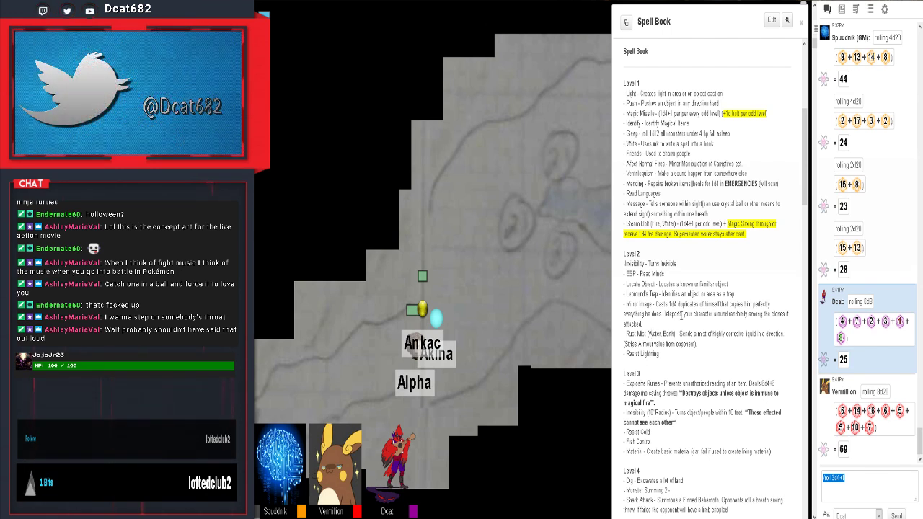
scroll(656, 314, "down", 2)
scroll(656, 314, "down", 3)
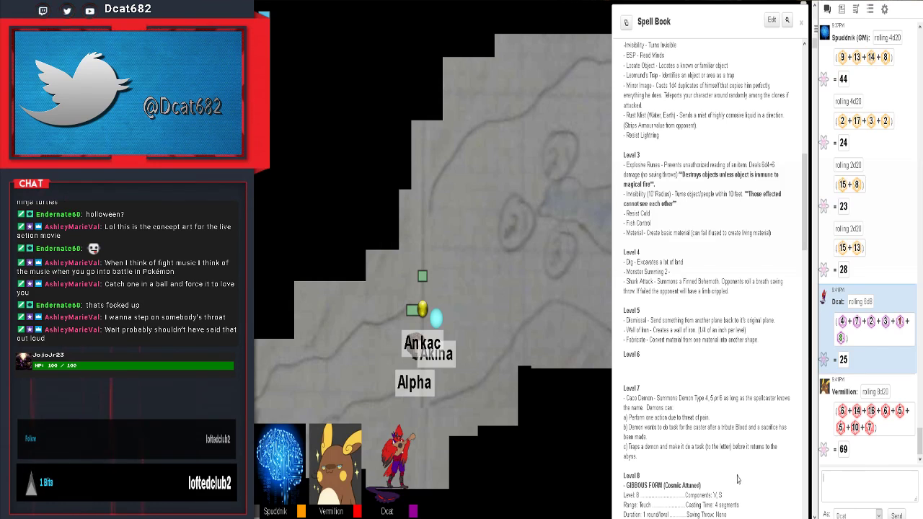
type("/roll 1d4+1")
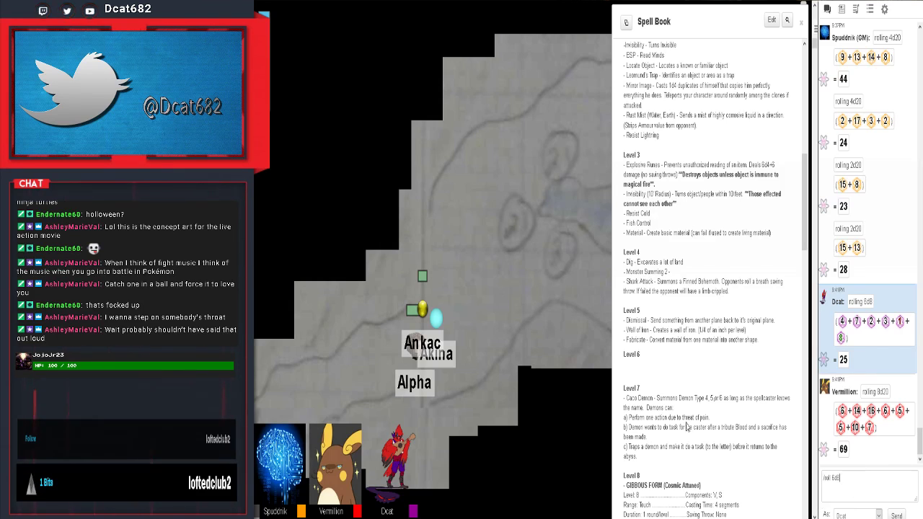
scroll(687, 254, "up", 2)
scroll(687, 254, "up", 2)
scroll(687, 254, "up", 3)
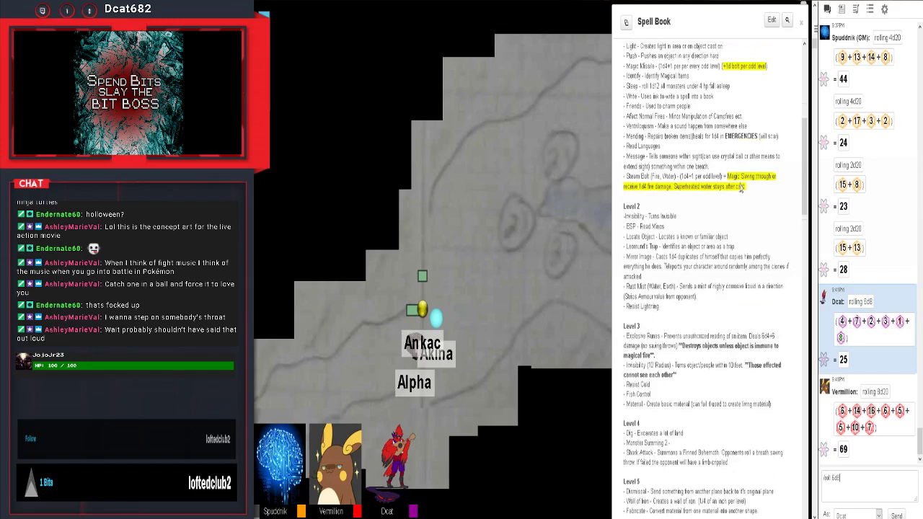
scroll(721, 223, "up", 2)
type("+1")
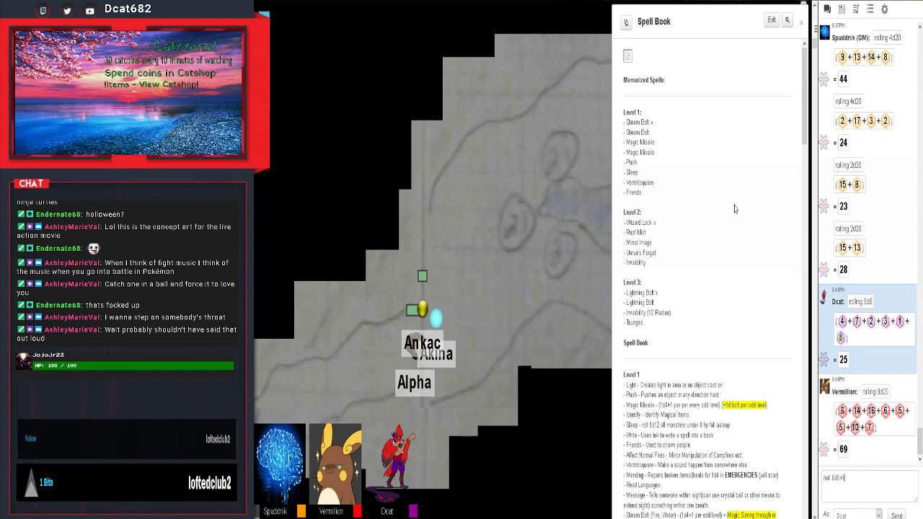
Send the /roll 6d8+1 roll totalling 26, then highlight and deselect its +1
key("Return")
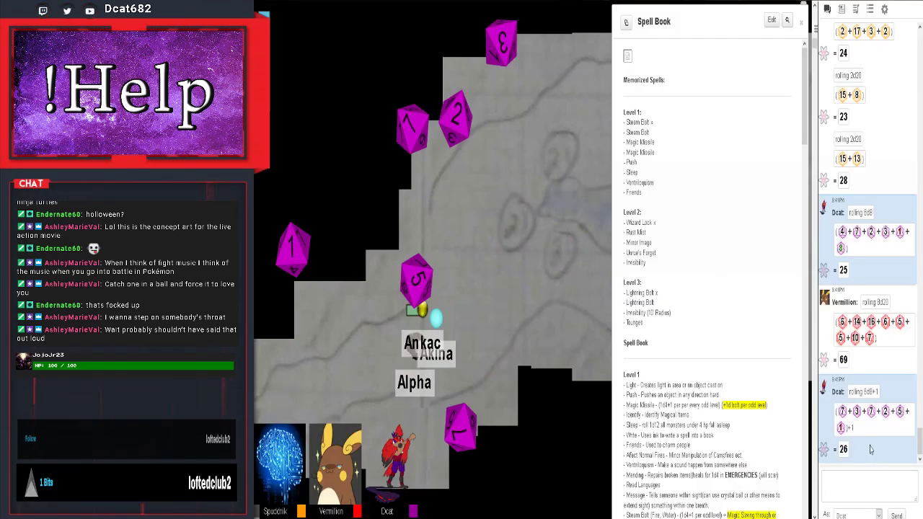
double_click(850, 427)
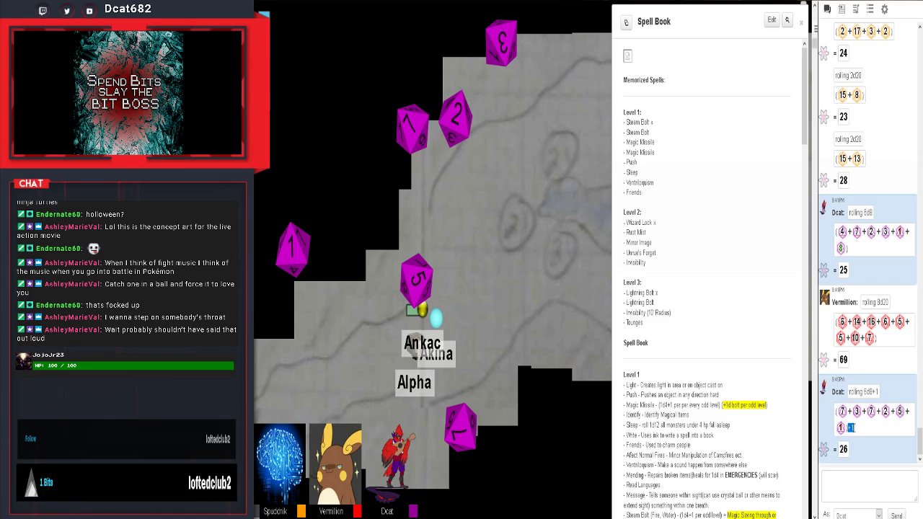
left_click(842, 426)
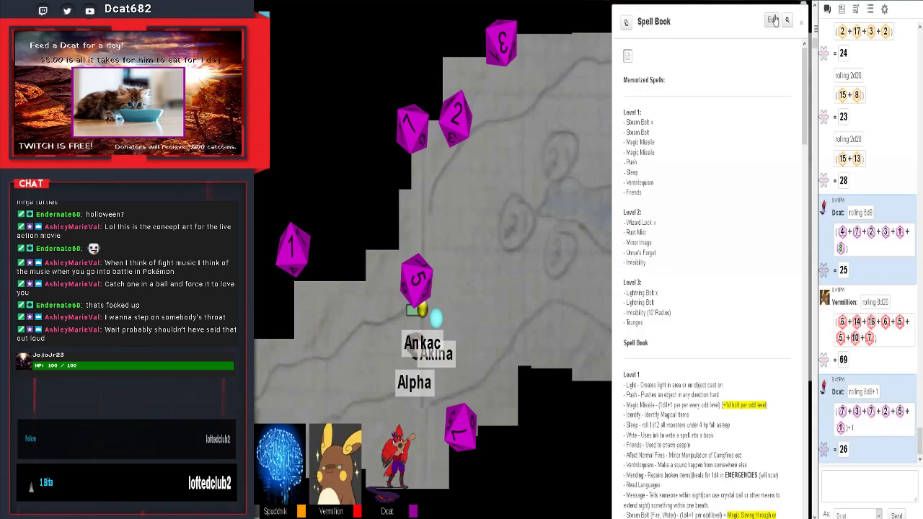
Open the Spell Book handout editor and place the cursor in the spell description
left_click(772, 19)
scroll(551, 341, "down", 3)
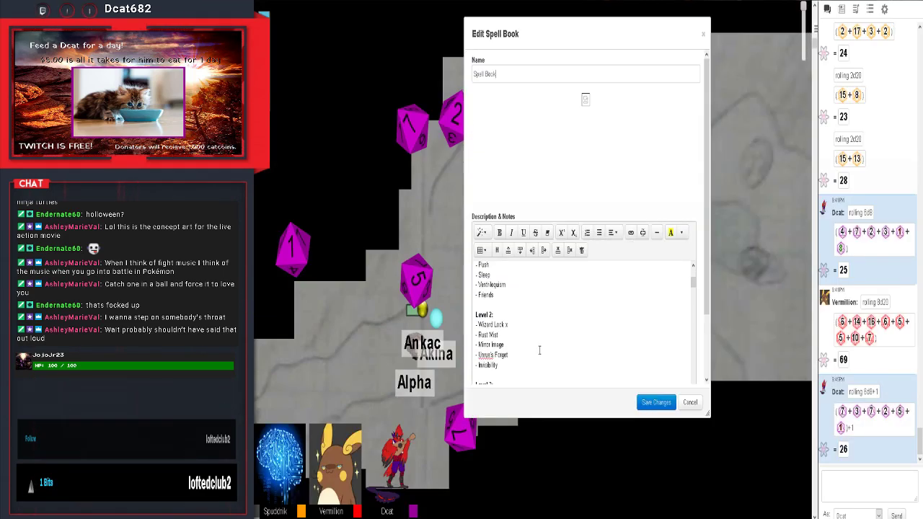
scroll(507, 308, "down", 2)
scroll(509, 303, "down", 2)
scroll(513, 284, "down", 1)
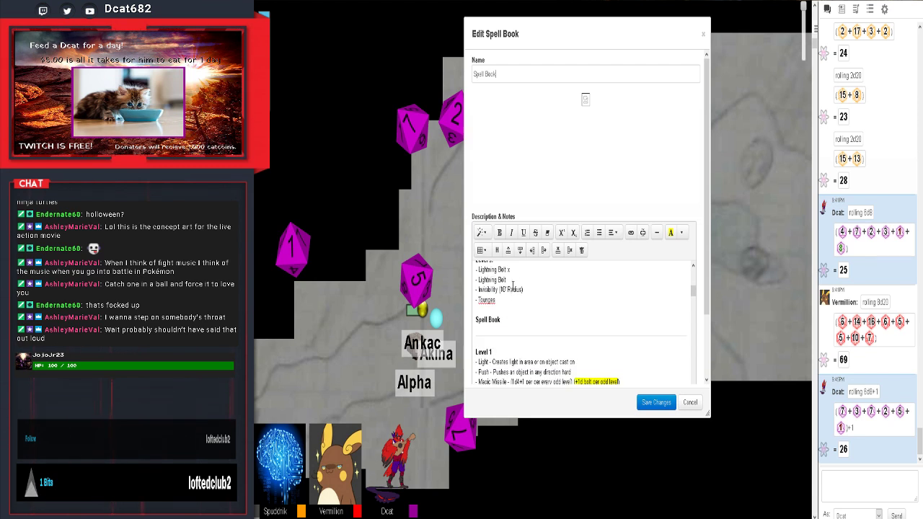
scroll(526, 292, "down", 2)
scroll(541, 306, "down", 2)
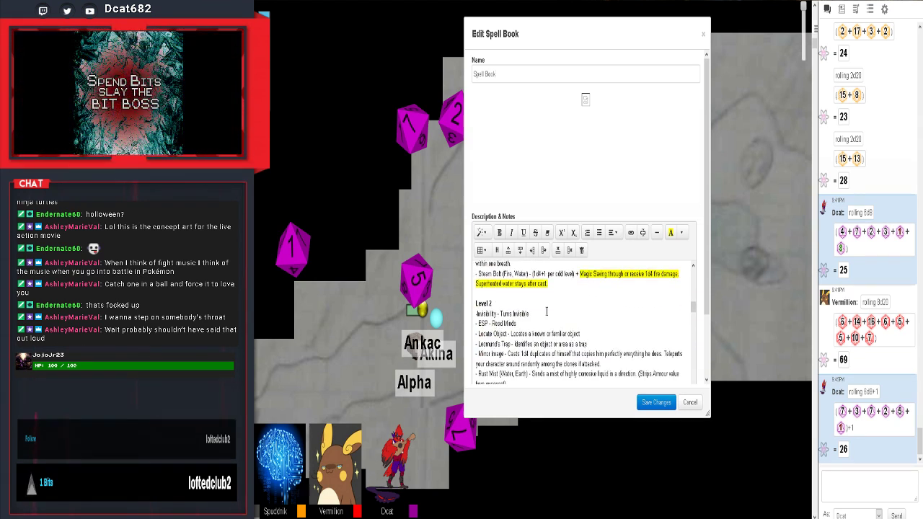
scroll(547, 311, "down", 1)
scroll(547, 314, "down", 2)
scroll(548, 317, "down", 1)
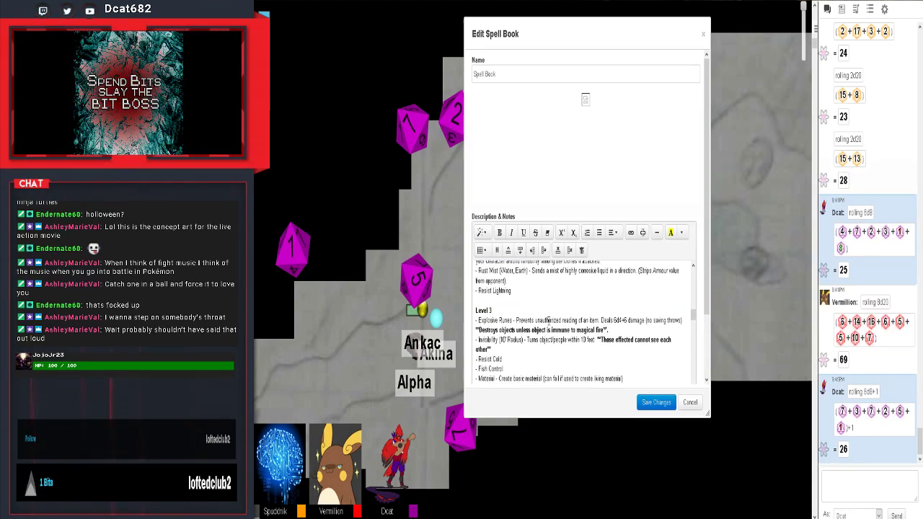
scroll(548, 322, "down", 1)
scroll(547, 321, "up", 2)
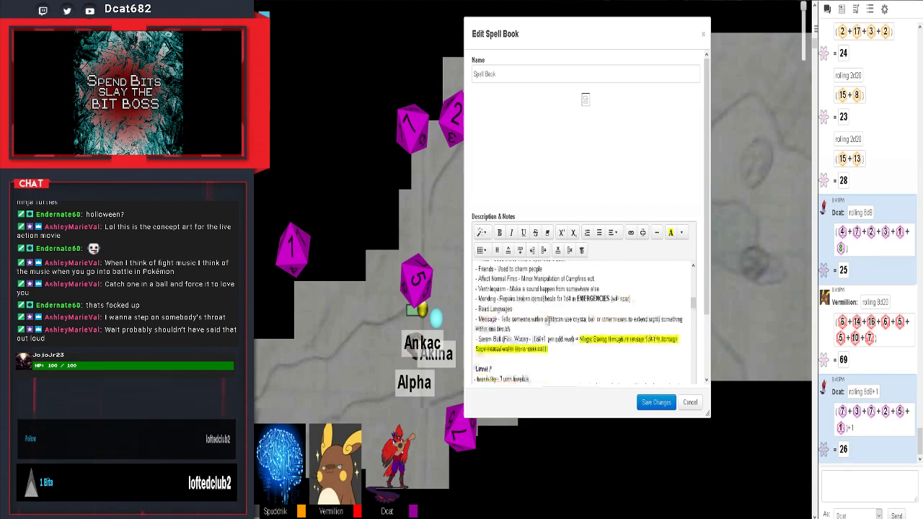
scroll(548, 321, "up", 1)
scroll(548, 321, "down", 1)
scroll(548, 321, "down", 1)
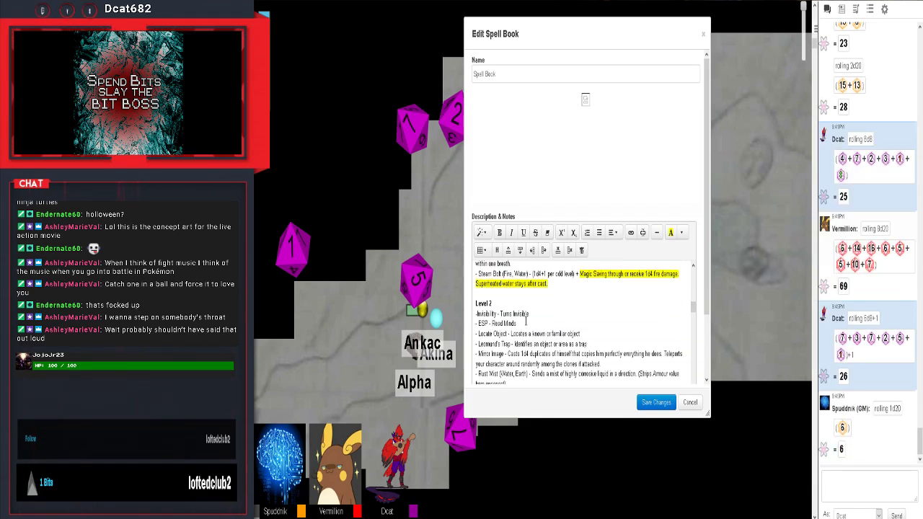
scroll(548, 321, "down", 1)
scroll(548, 321, "down", 1)
left_click(498, 299)
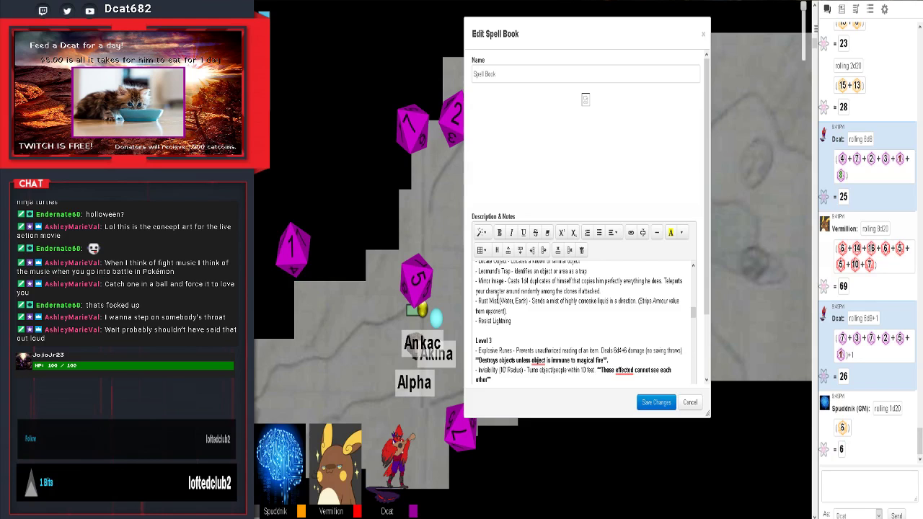
scroll(499, 329, "down", 2)
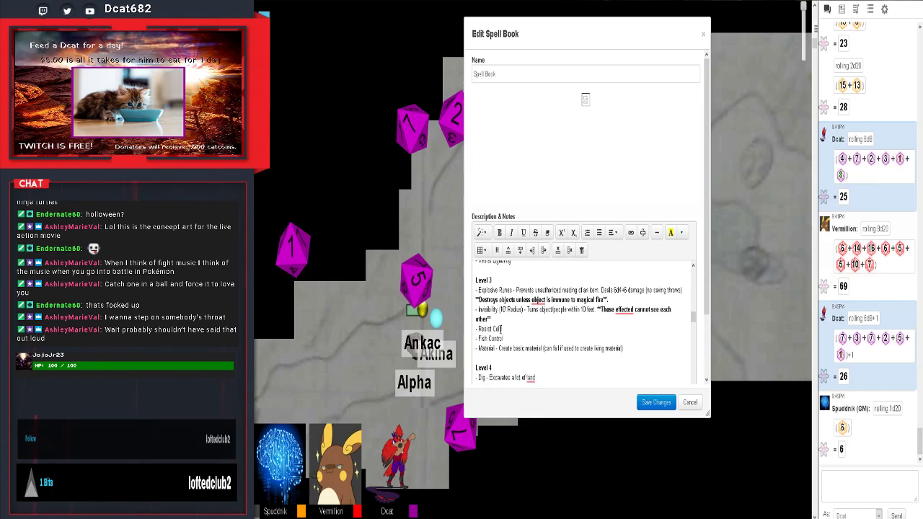
scroll(500, 330, "down", 1)
scroll(500, 329, "up", 3)
scroll(500, 330, "down", 2)
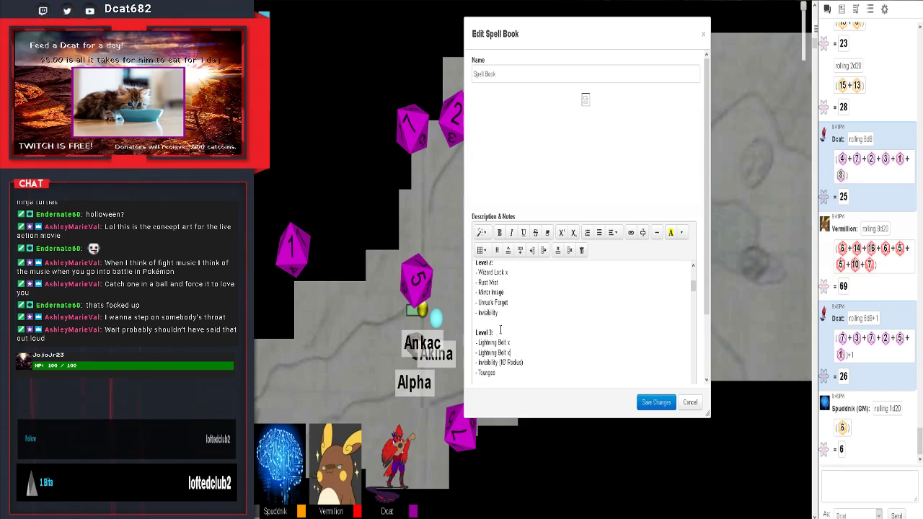
scroll(499, 330, "down", 1)
scroll(499, 329, "down", 2)
scroll(500, 330, "down", 1)
scroll(499, 330, "down", 2)
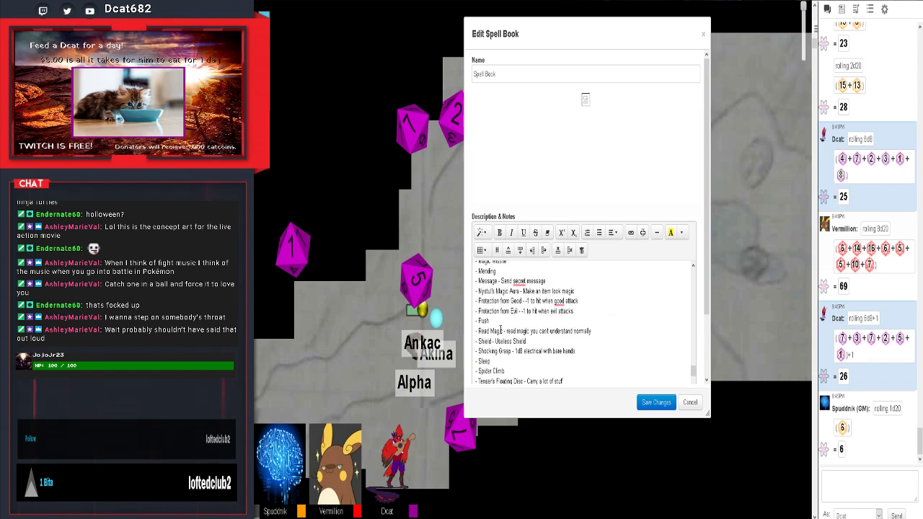
scroll(500, 329, "down", 2)
scroll(500, 329, "down", 2)
scroll(500, 330, "down", 1)
scroll(499, 329, "up", 2)
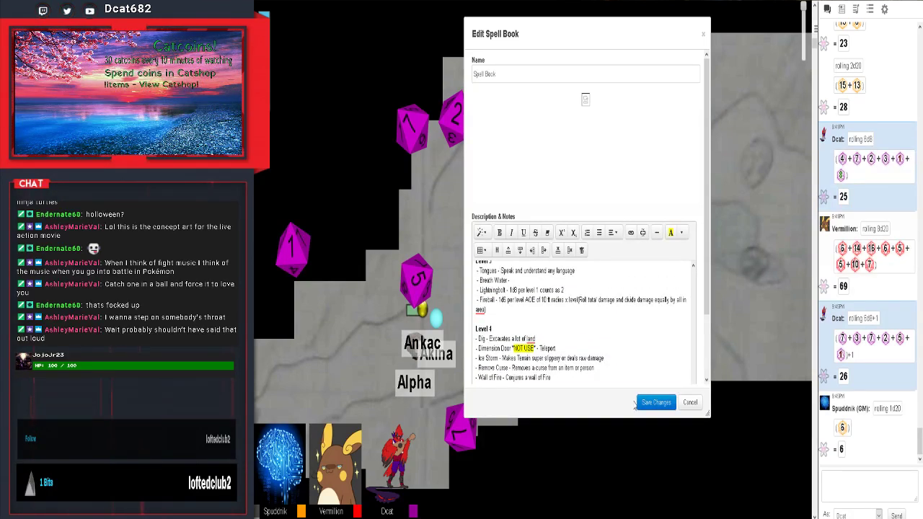
Save the edited Spell Book notes with Save Changes
left_click(654, 403)
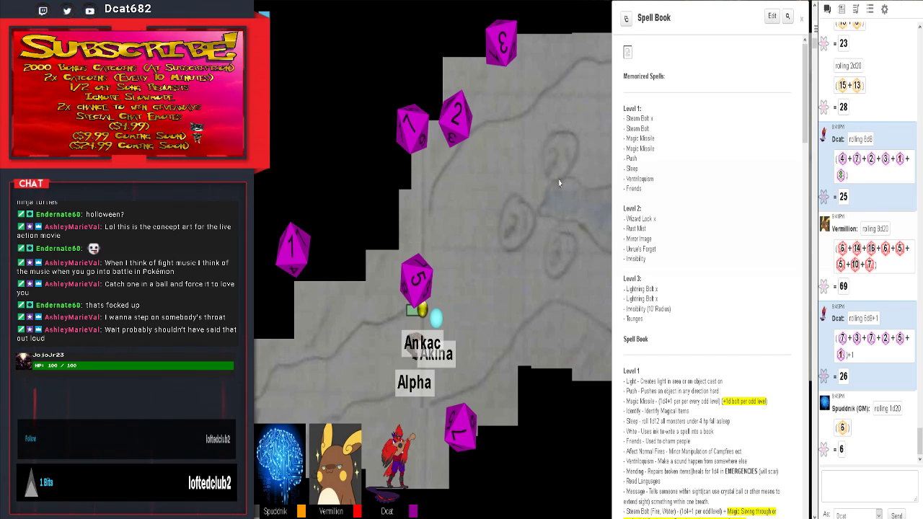
scroll(734, 278, "down", 1)
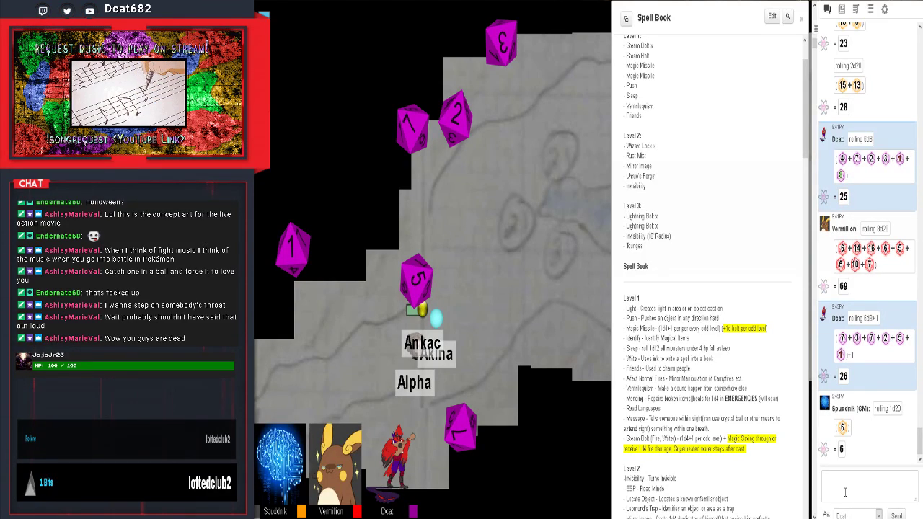
type("/rol")
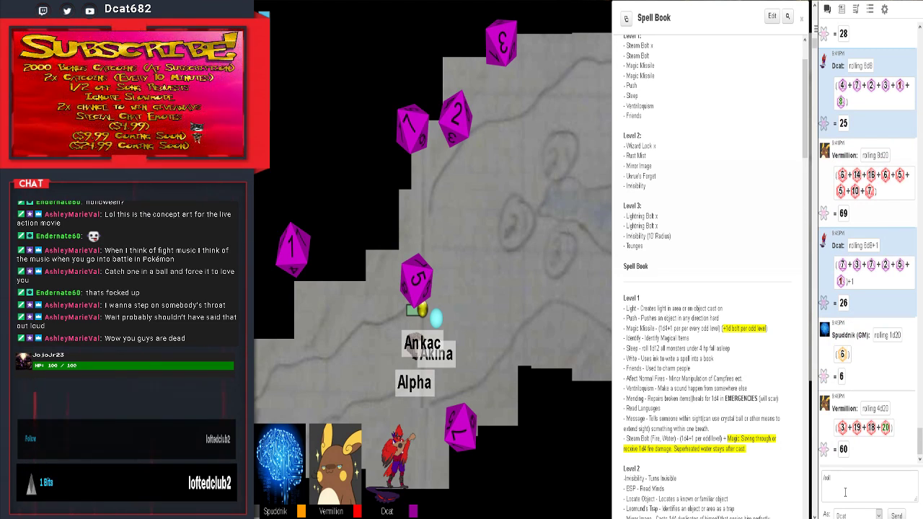
type("l")
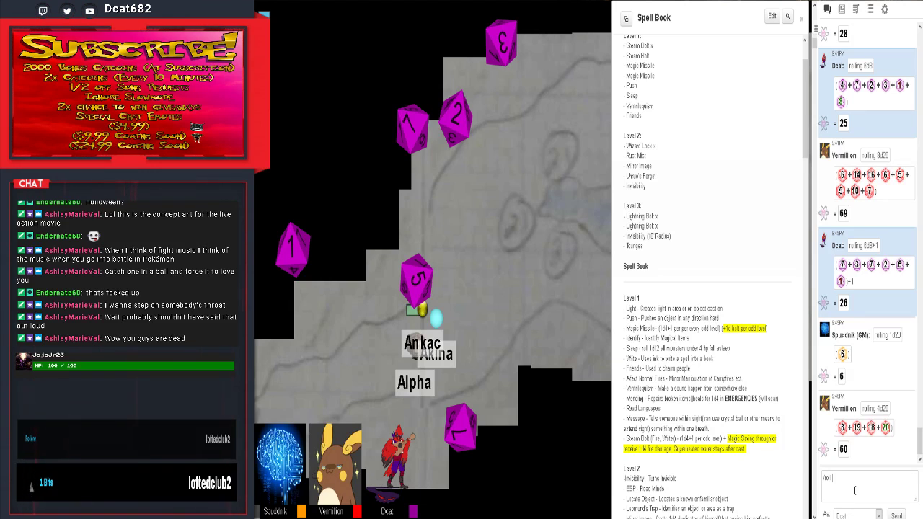
scroll(762, 408, "down", 3)
scroll(762, 407, "down", 1)
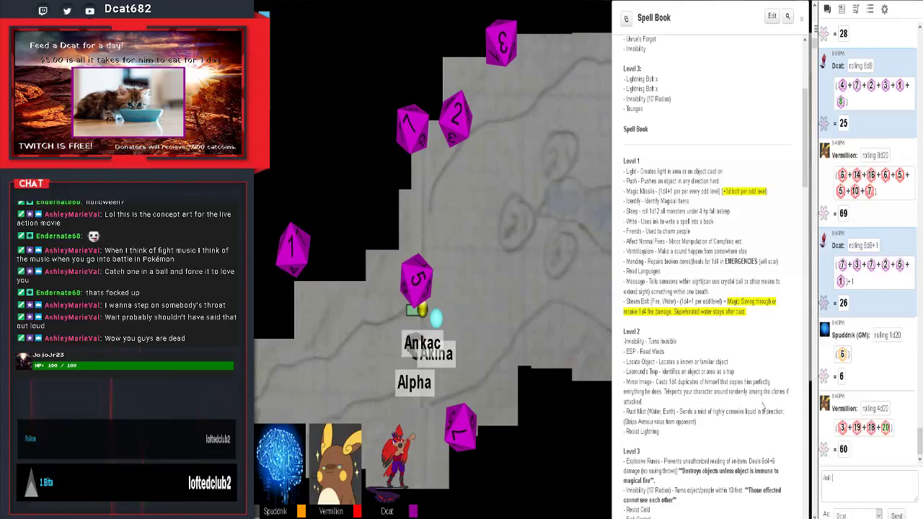
scroll(762, 407, "down", 1)
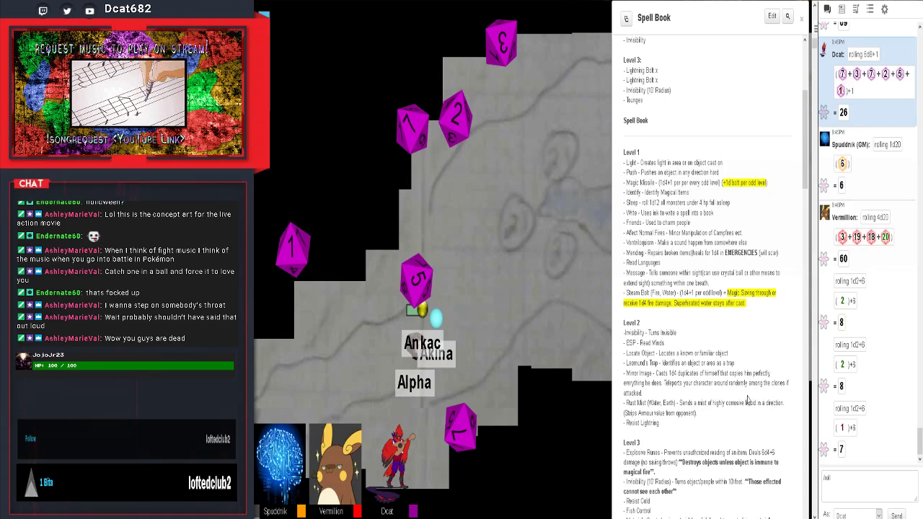
scroll(764, 401, "up", 2)
scroll(750, 404, "up", 2)
scroll(747, 403, "up", 1)
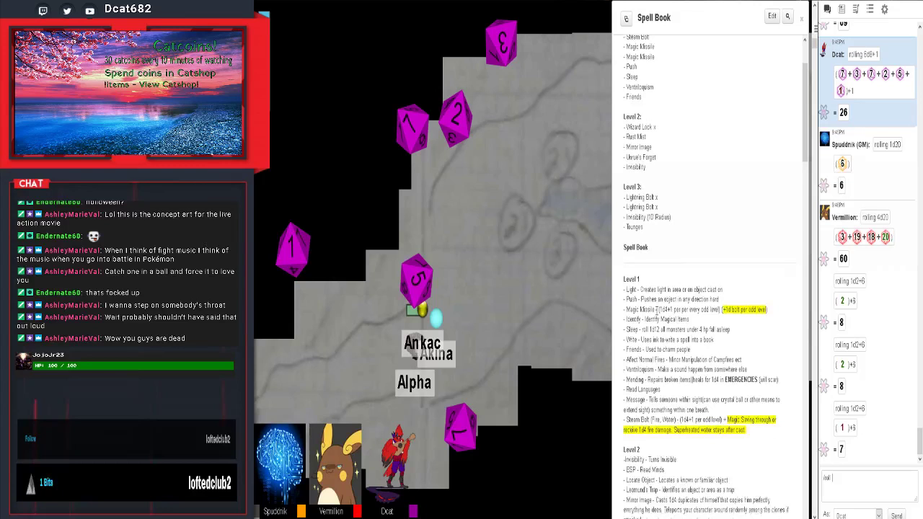
scroll(656, 310, "down", 2)
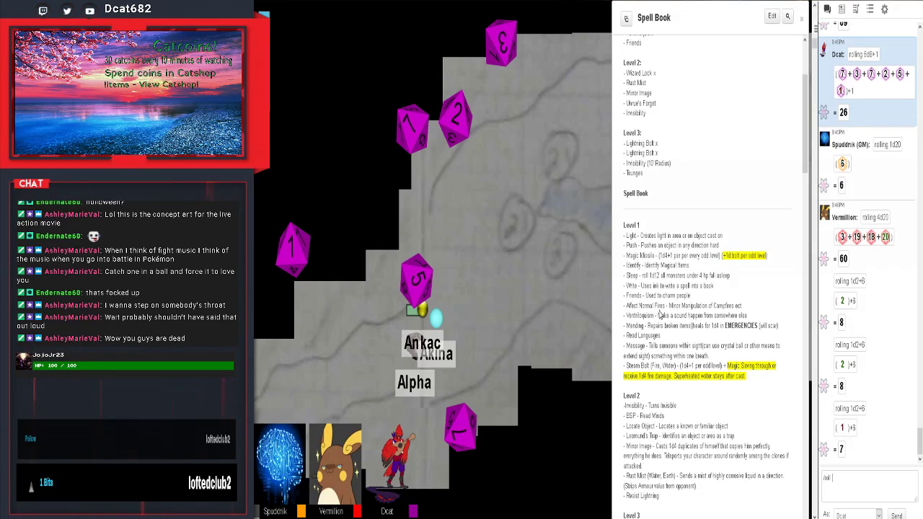
type("l")
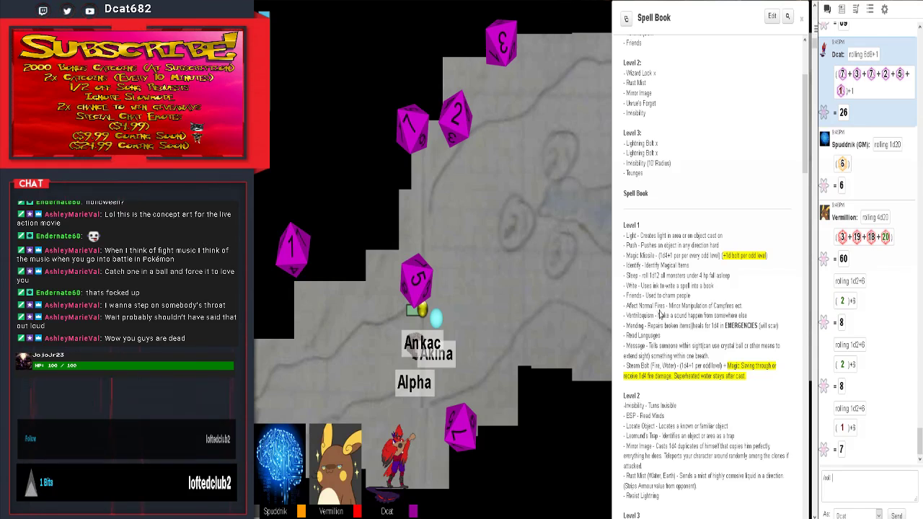
scroll(659, 314, "up", 1)
scroll(658, 347, "up", 1)
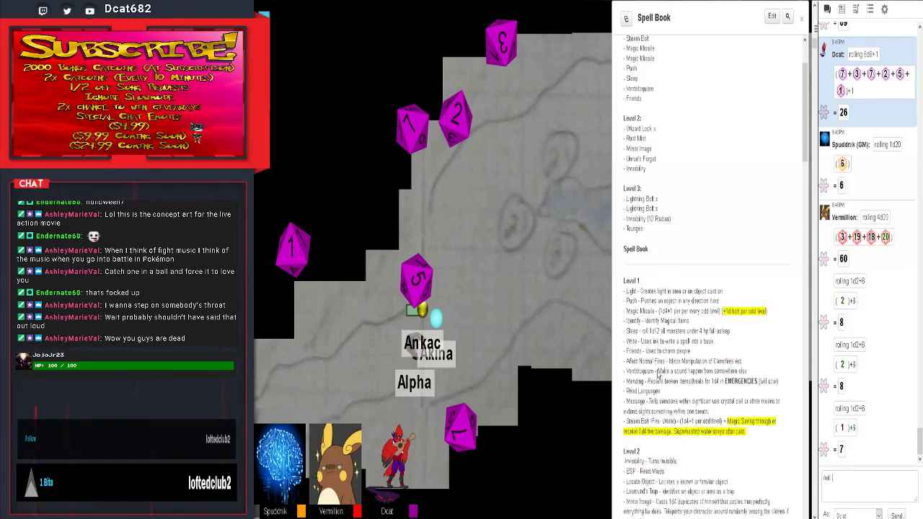
scroll(657, 373, "down", 1)
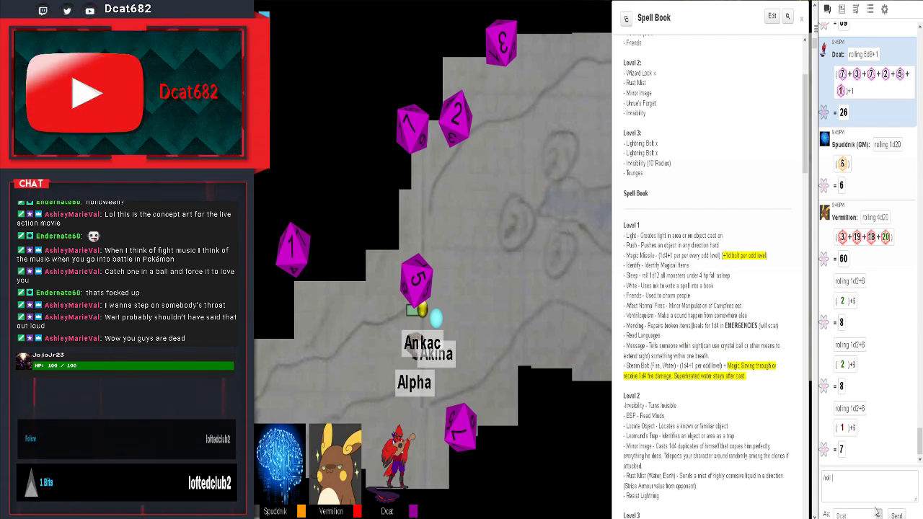
type("1d4+1")
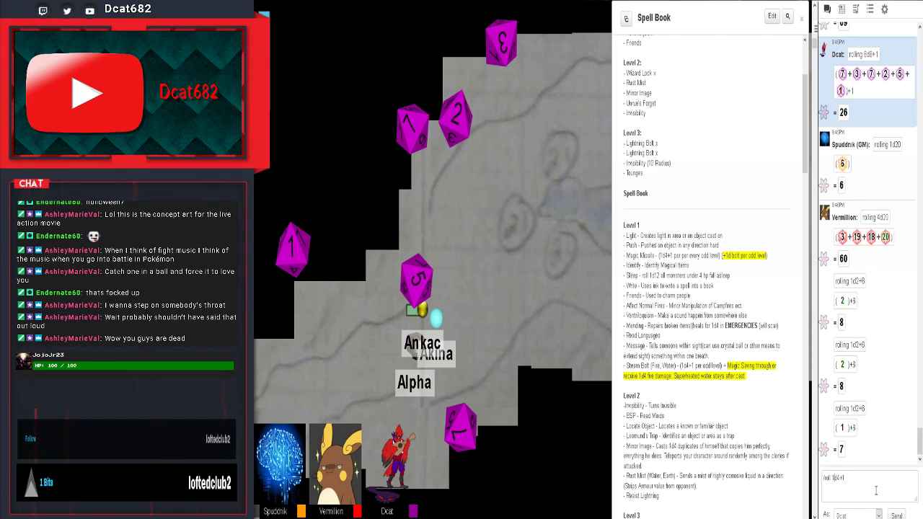
Change the unsent chat roll's dice count to make /roll 3d4+1, then show the Start menu
key("Left")
key("Left")
key("Left")
key("BackSpace")
type("3")
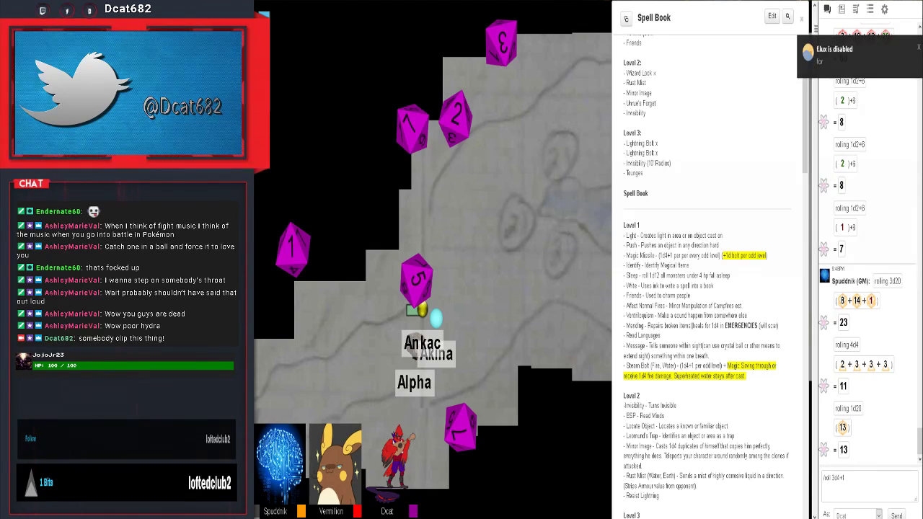
key("super")
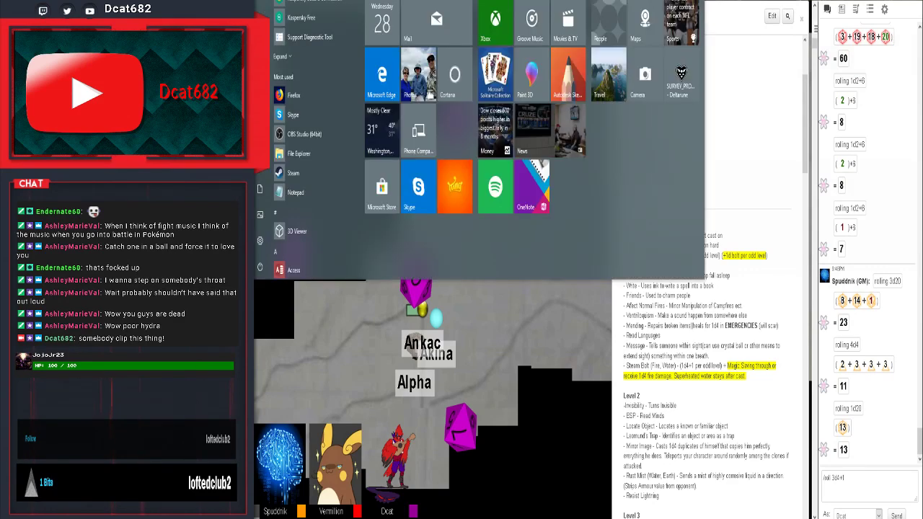